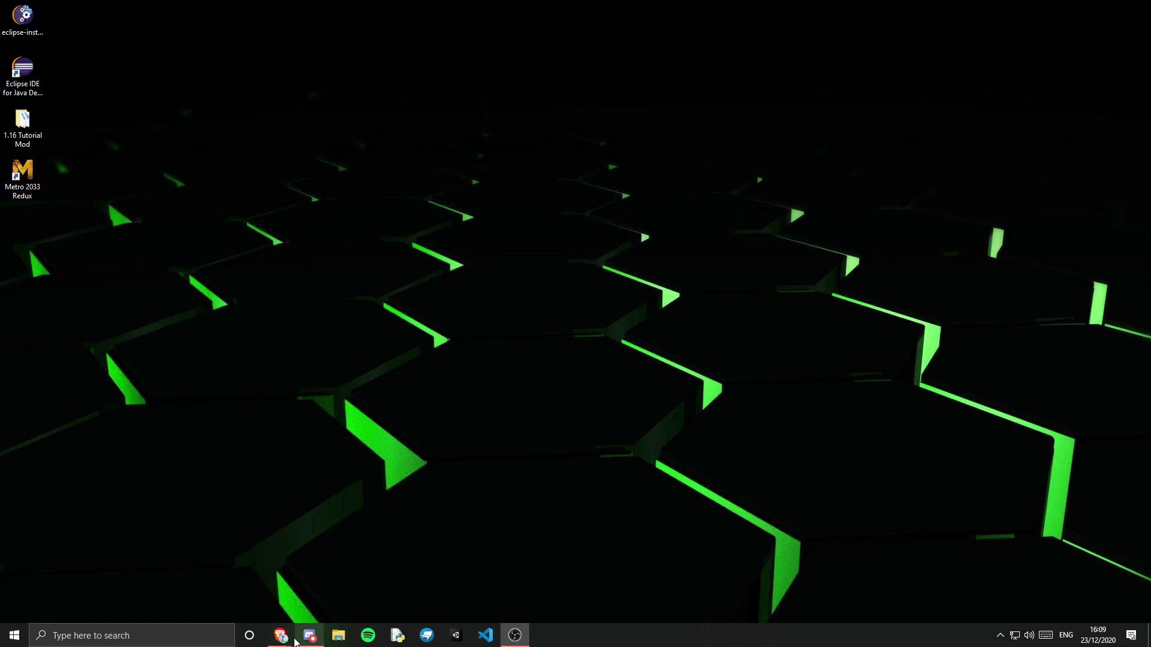
On the AdoptOpenJDK page, choose OpenJDK 8 (LTS) with the HotSpot JVM
{"action": "mouse_move", "coordinate": [280, 634]}
{"action": "left_click", "coordinate": [347, 586]}
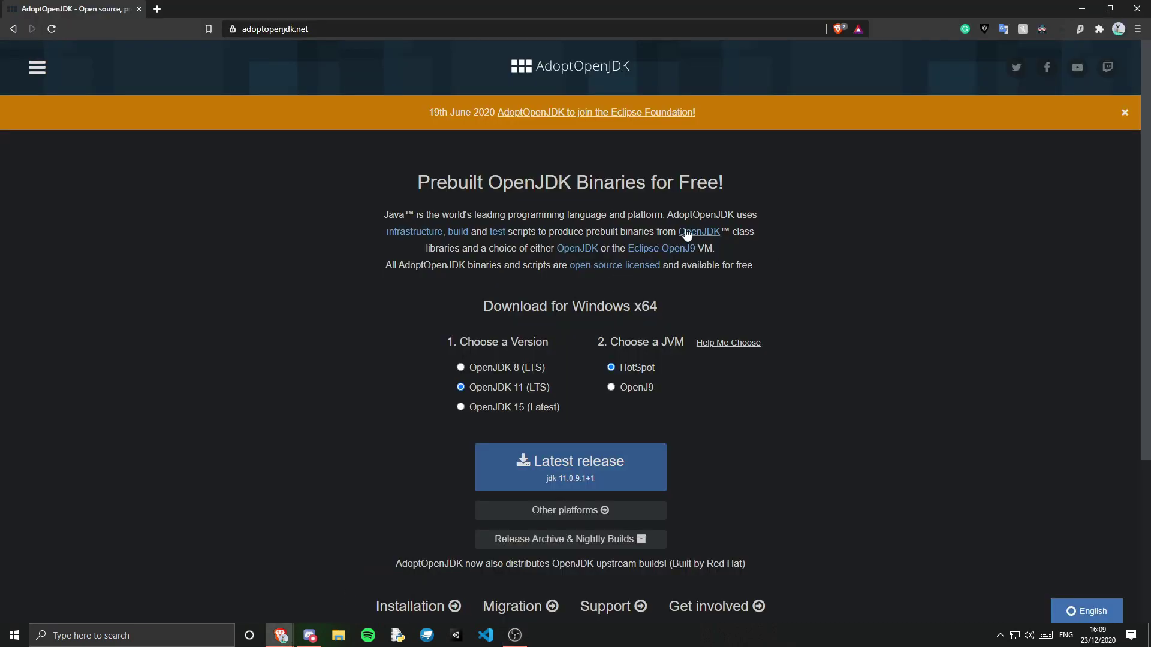
{"action": "left_click", "coordinate": [729, 342]}
{"action": "left_click", "coordinate": [803, 279]}
{"action": "left_click", "coordinate": [503, 368]}
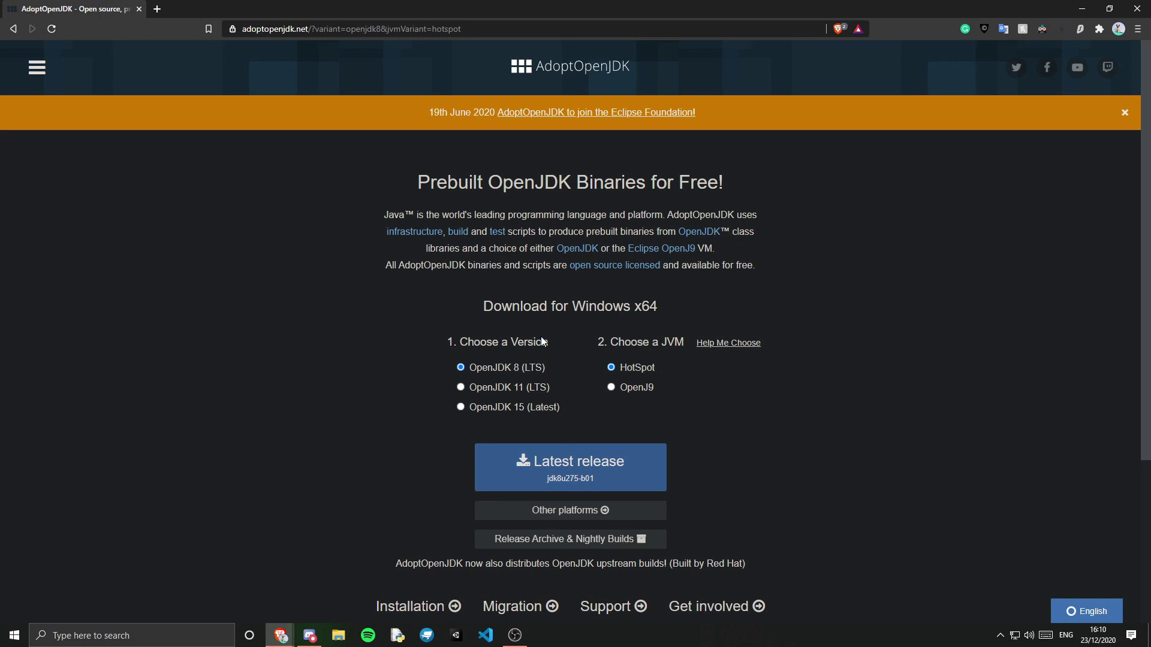
Download the jdk8u275-b01 HotSpot .msi installer and save it to the Desktop
{"action": "left_click", "coordinate": [595, 467]}
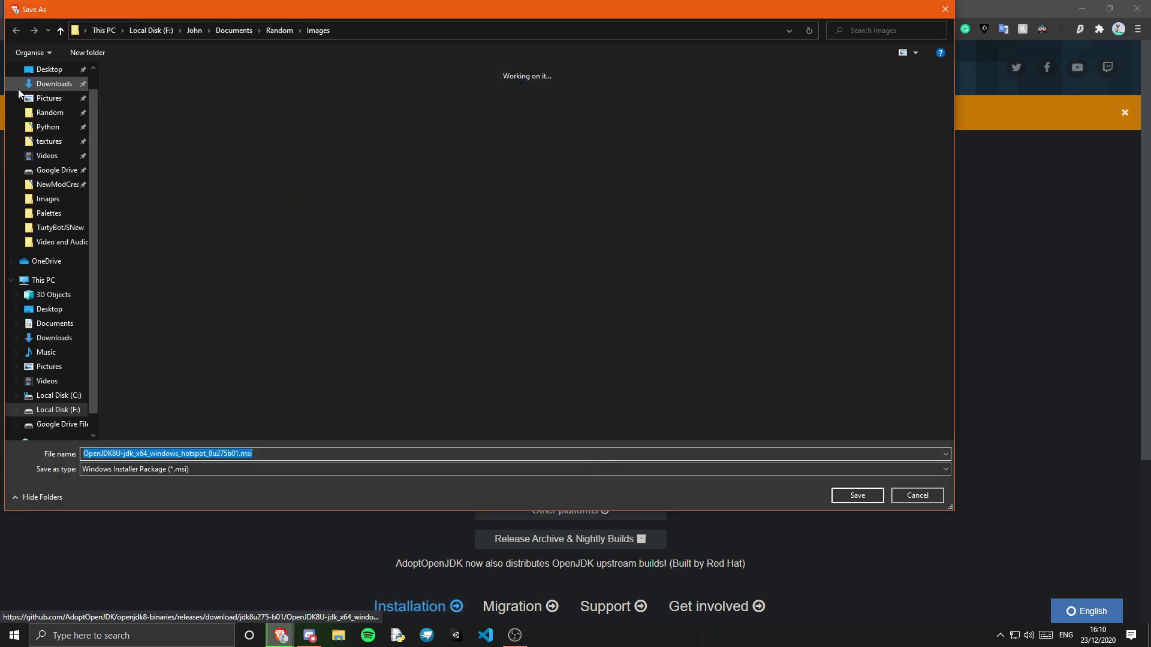
{"action": "left_click", "coordinate": [49, 95]}
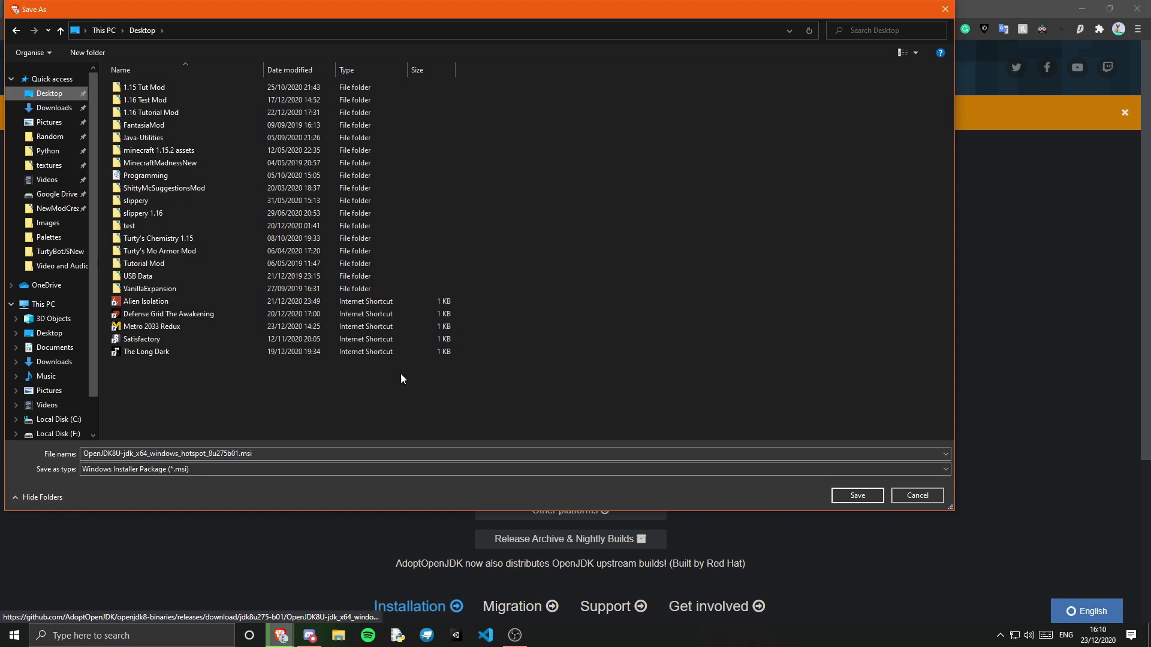
{"action": "left_click", "coordinate": [868, 496]}
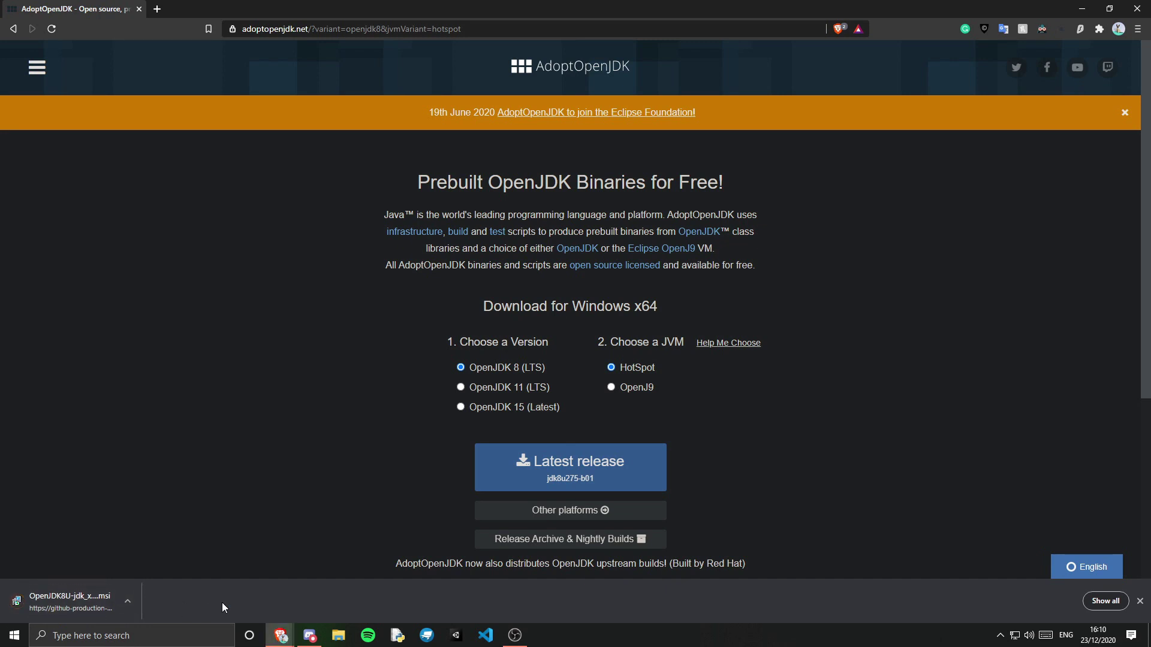
Close the browser, launch the OpenJDK installer, and accept the license terms
{"action": "left_click", "coordinate": [139, 9]}
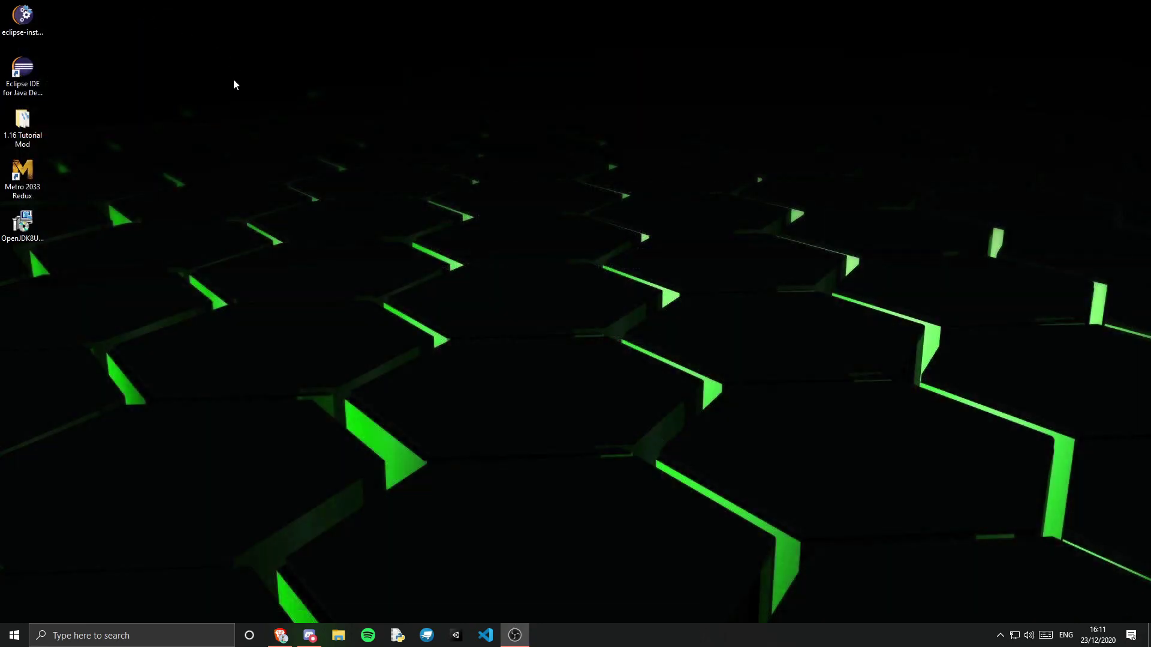
{"action": "double_click", "coordinate": [24, 225]}
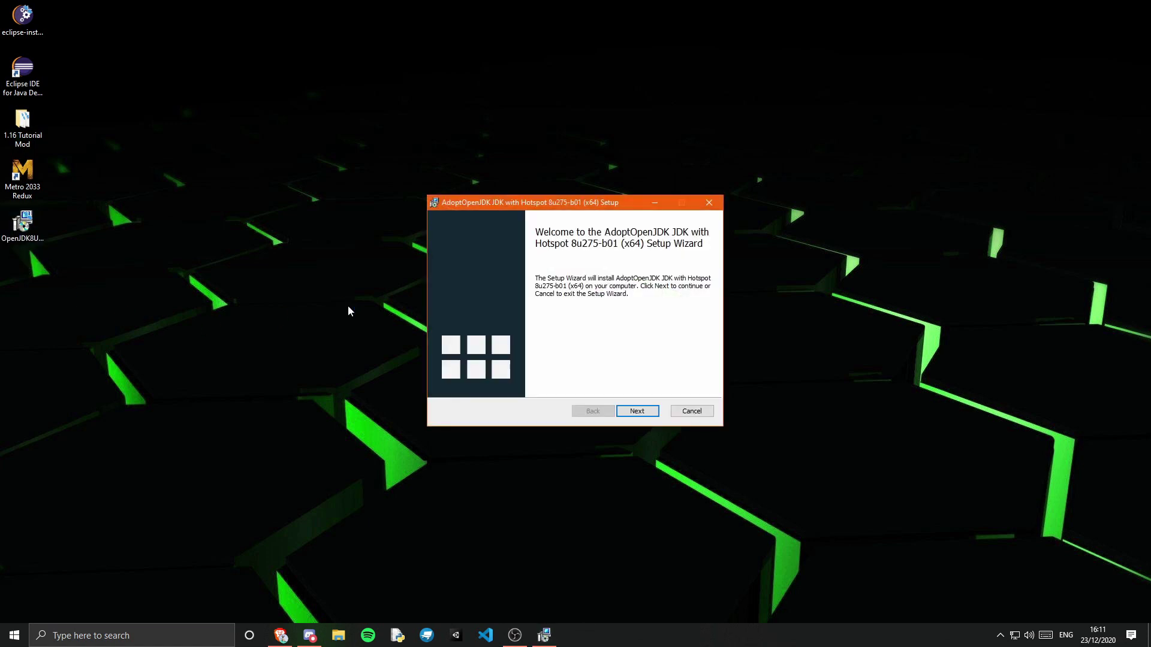
{"action": "left_click", "coordinate": [649, 412]}
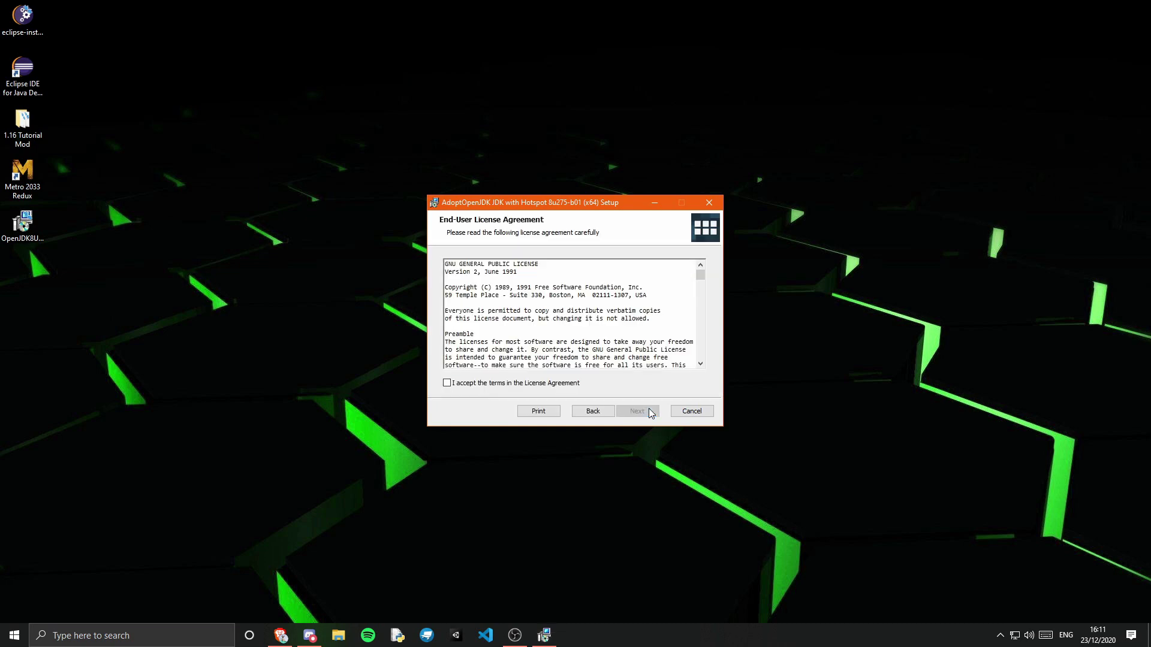
{"action": "left_click", "coordinate": [456, 386]}
{"action": "left_click", "coordinate": [642, 415]}
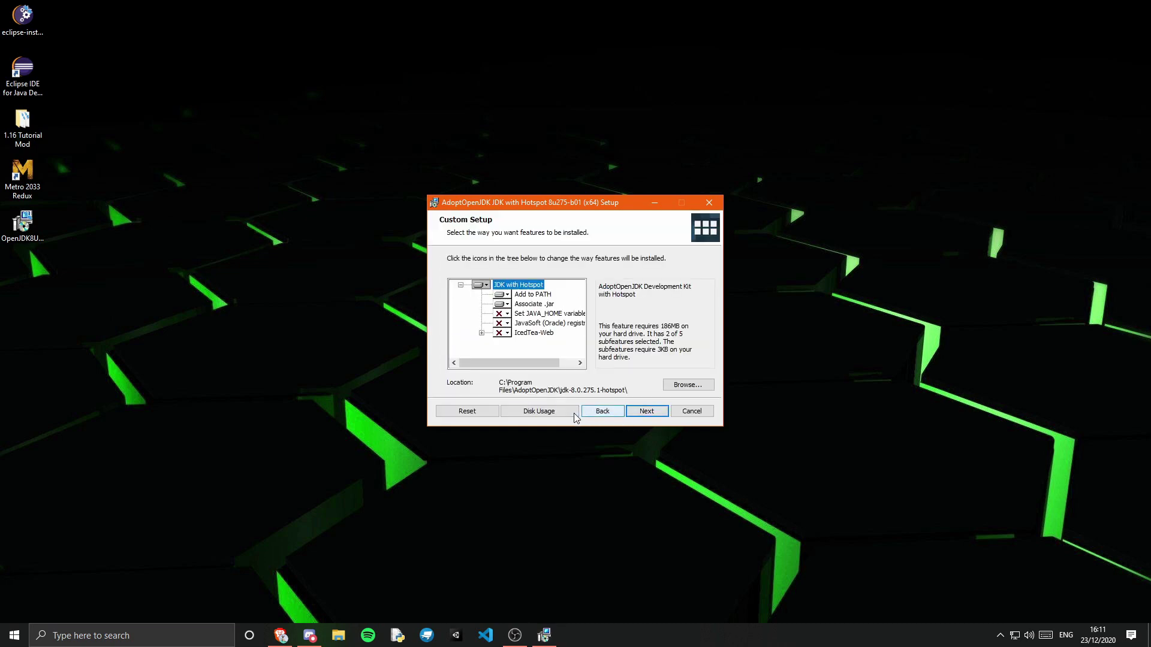
Set 'Set JAVA_HOME variable' and 'Add to PATH' to install fully in Custom Setup
{"action": "left_click", "coordinate": [506, 314]}
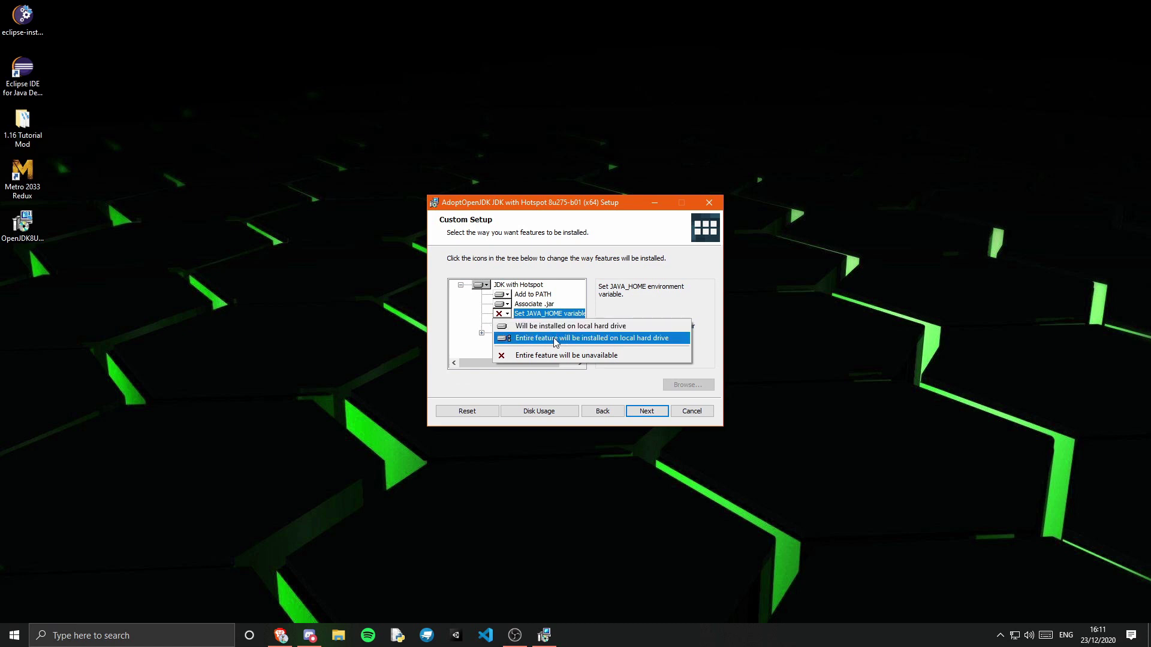
{"action": "left_click", "coordinate": [596, 340]}
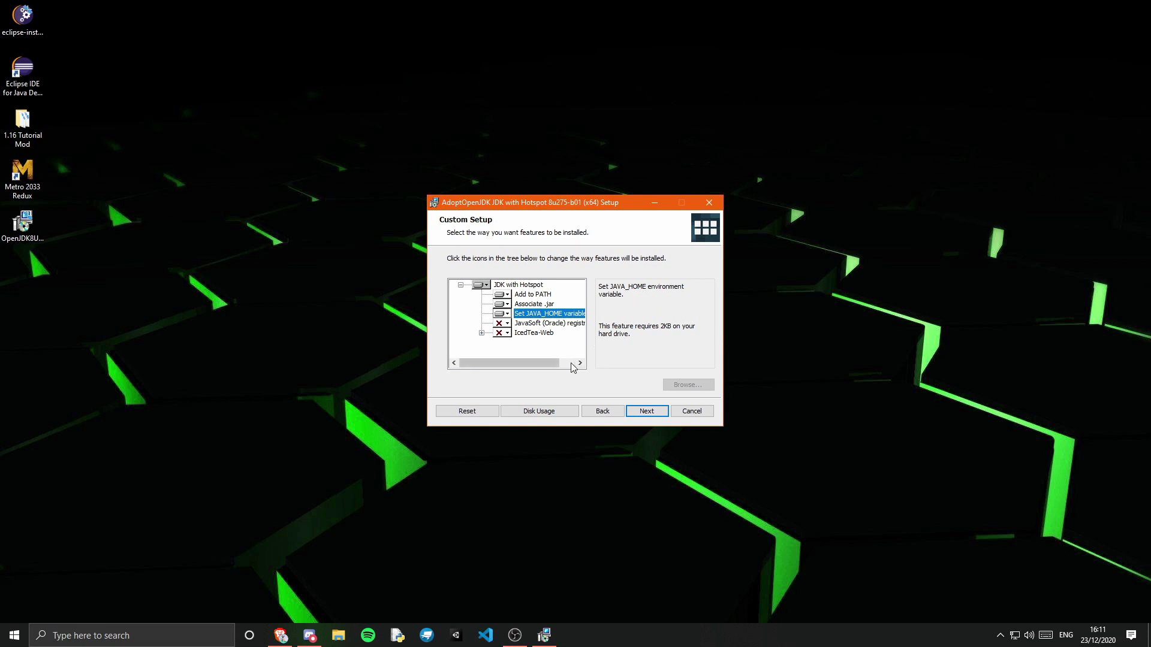
{"action": "left_click", "coordinate": [505, 296]}
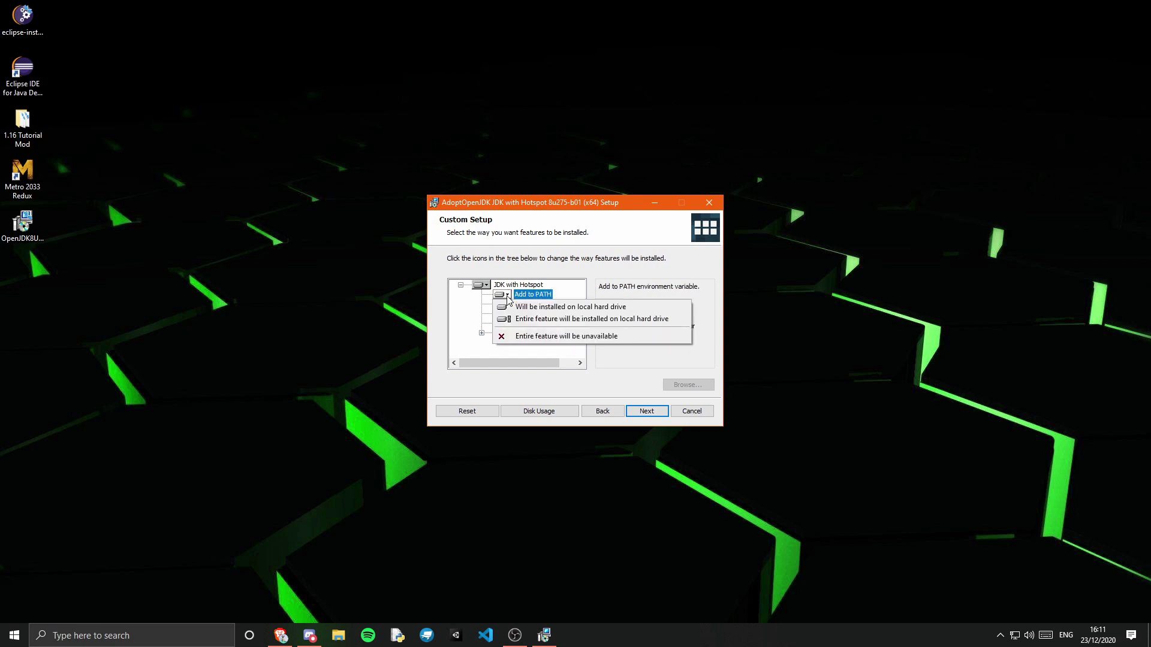
{"action": "left_click", "coordinate": [515, 318]}
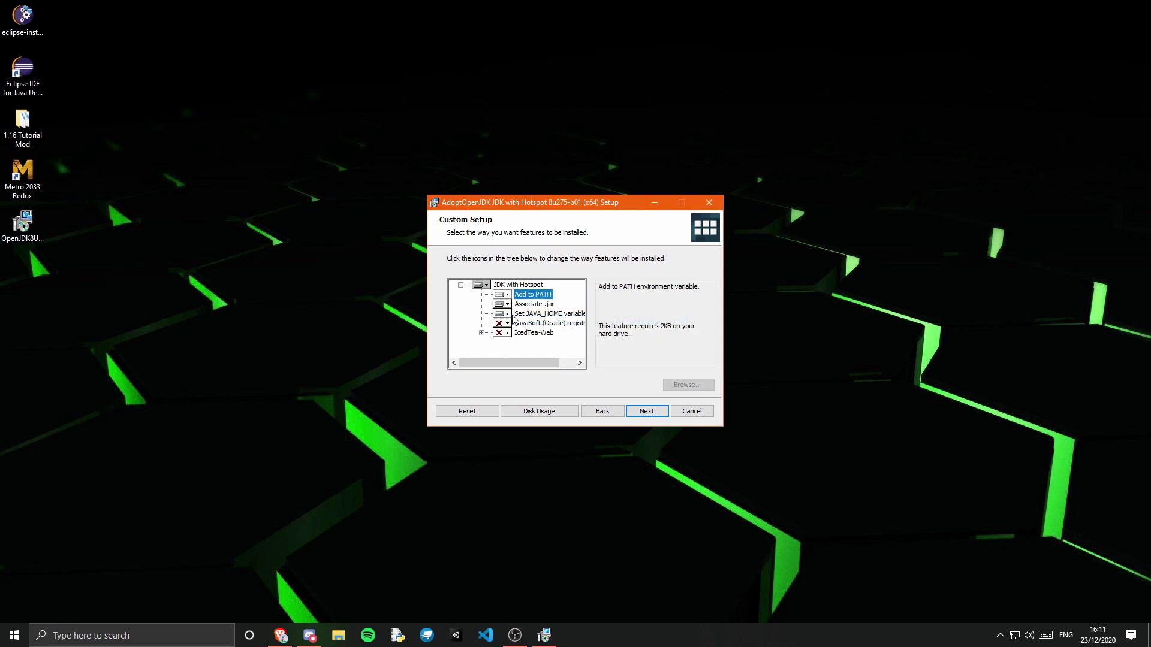
Install JDK 8u275-b01 and close the wizard when it finishes
{"action": "left_click", "coordinate": [646, 414]}
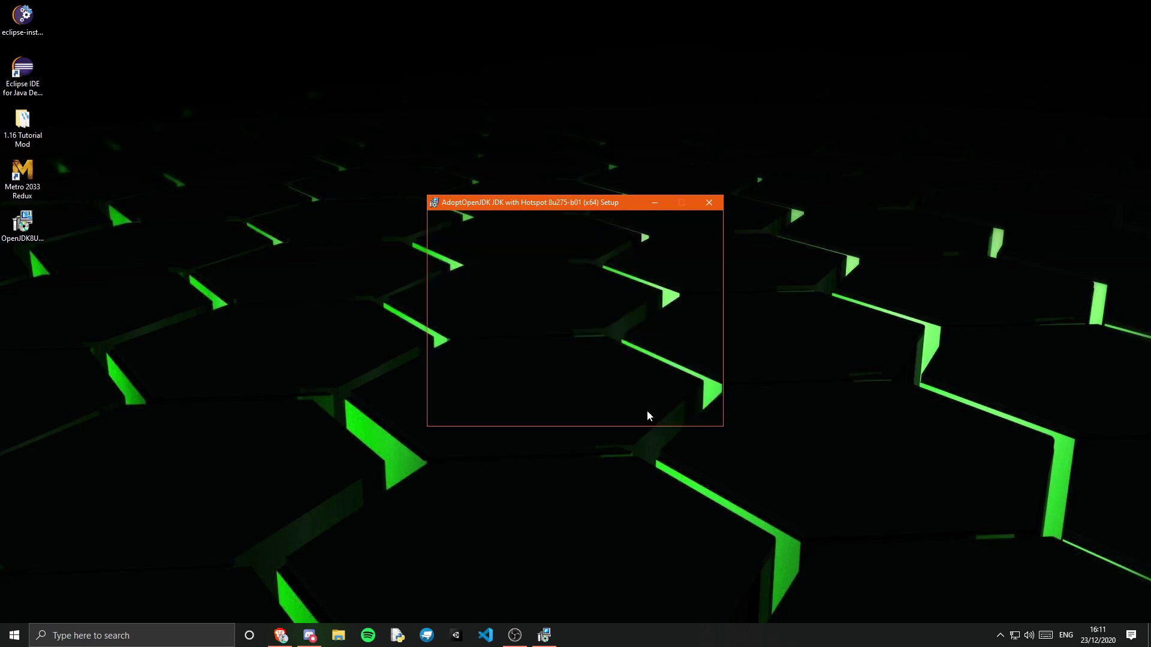
{"action": "left_click", "coordinate": [646, 412]}
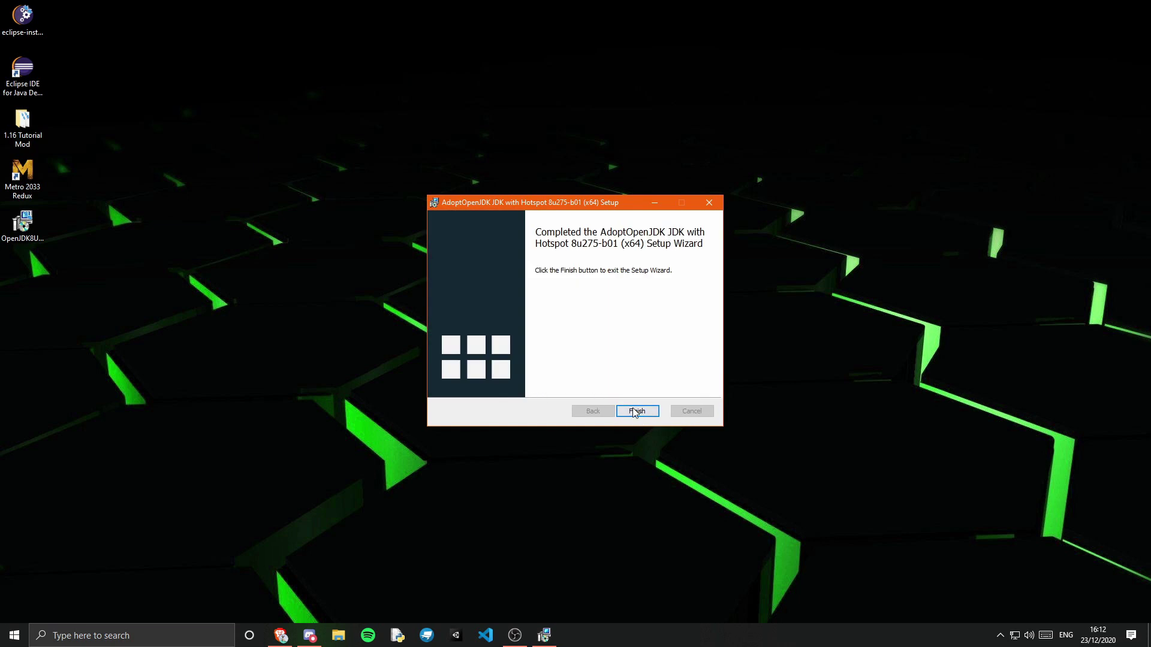
{"action": "left_click", "coordinate": [634, 409]}
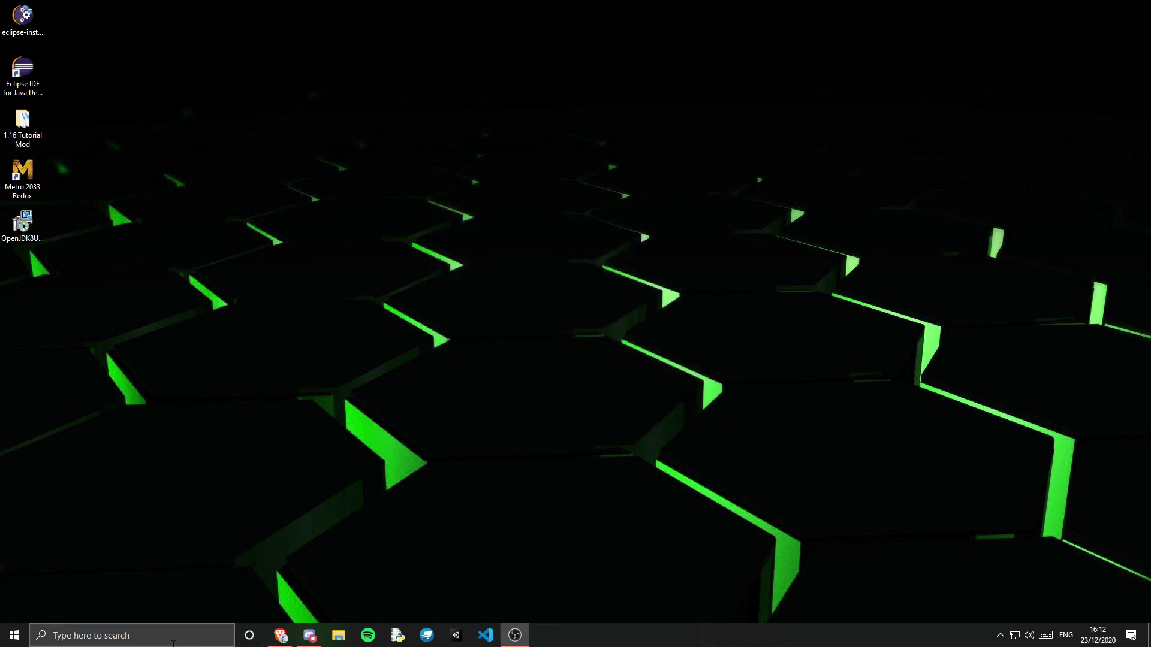
Open Environment Variables through the 'environ' search and check the JAVA_HOME values
{"action": "left_click", "coordinate": [136, 644]}
{"action": "type", "text": "envi"}
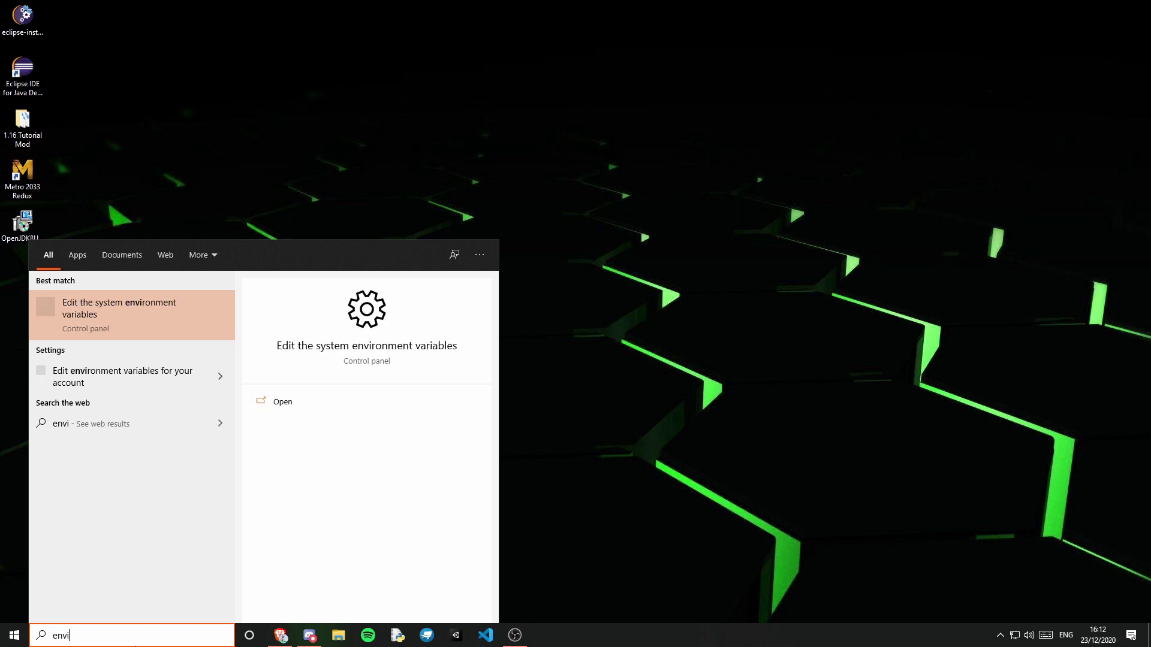
{"action": "type", "text": "ron"}
{"action": "left_click", "coordinate": [120, 313]}
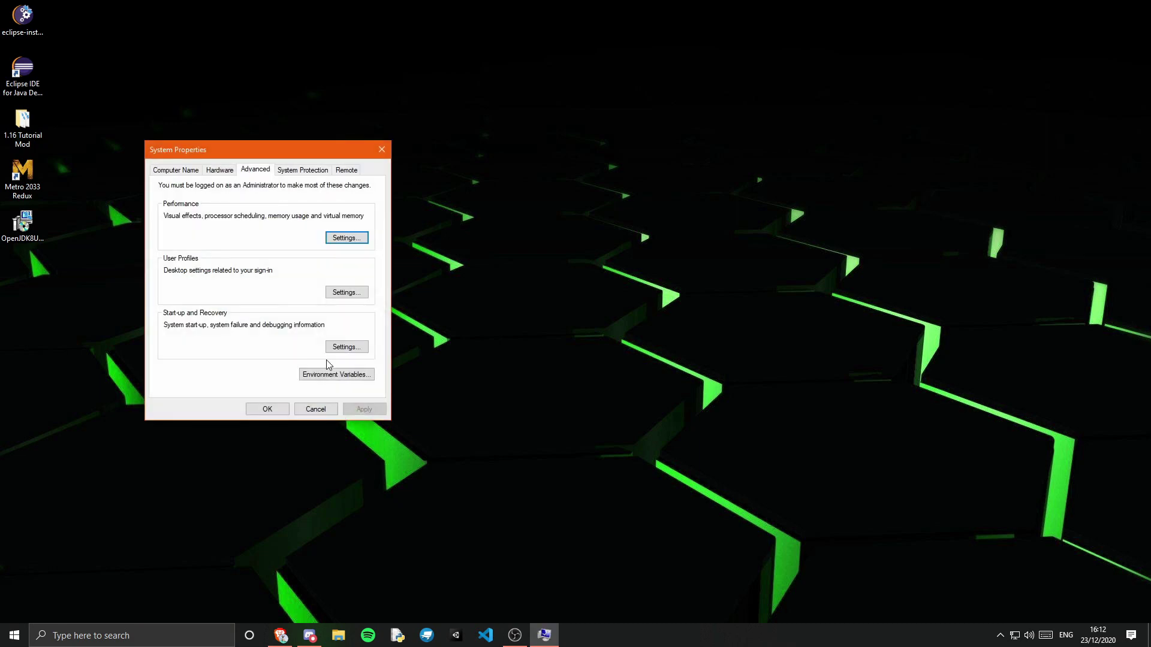
{"action": "left_click", "coordinate": [339, 376]}
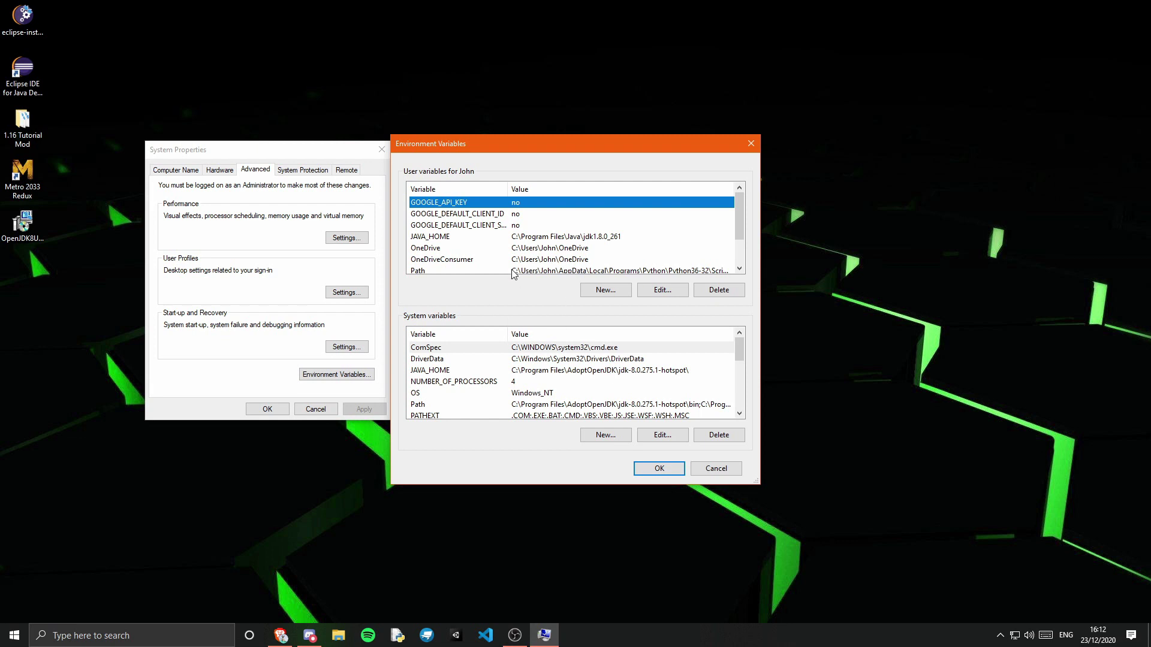
{"action": "scroll", "coordinate": [487, 249], "scroll_direction": "down", "scroll_amount": 1}
{"action": "scroll", "coordinate": [487, 250], "scroll_direction": "up", "scroll_amount": 1}
{"action": "left_click", "coordinate": [516, 238]}
{"action": "scroll", "coordinate": [515, 241], "scroll_direction": "down", "scroll_amount": 1}
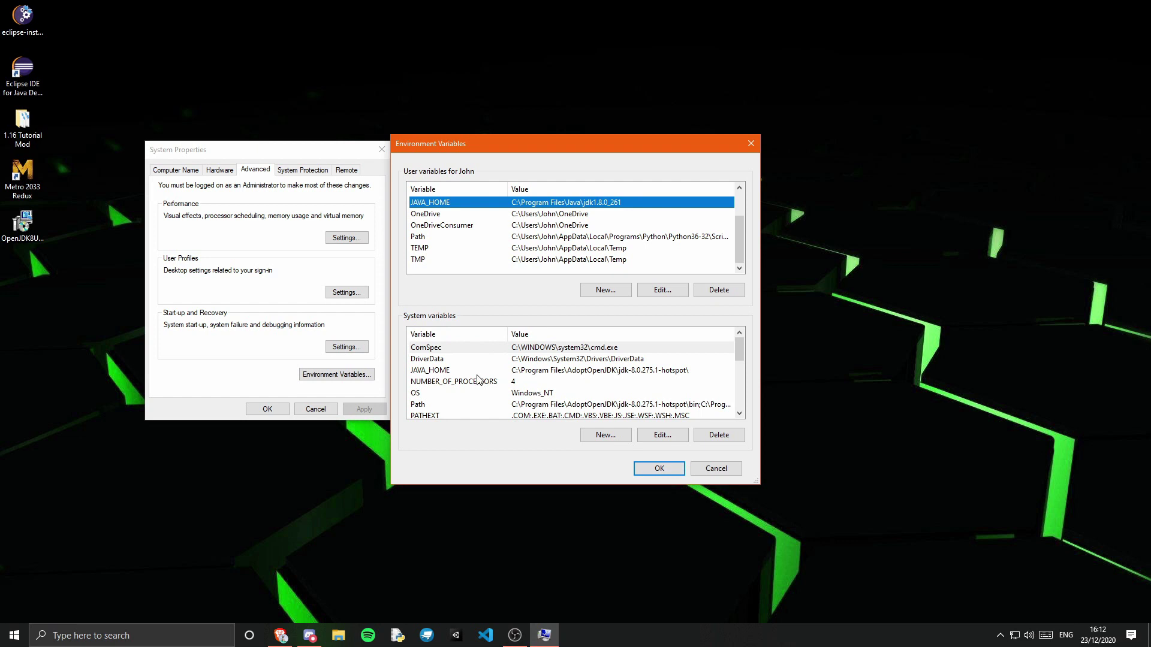
{"action": "left_click", "coordinate": [550, 371]}
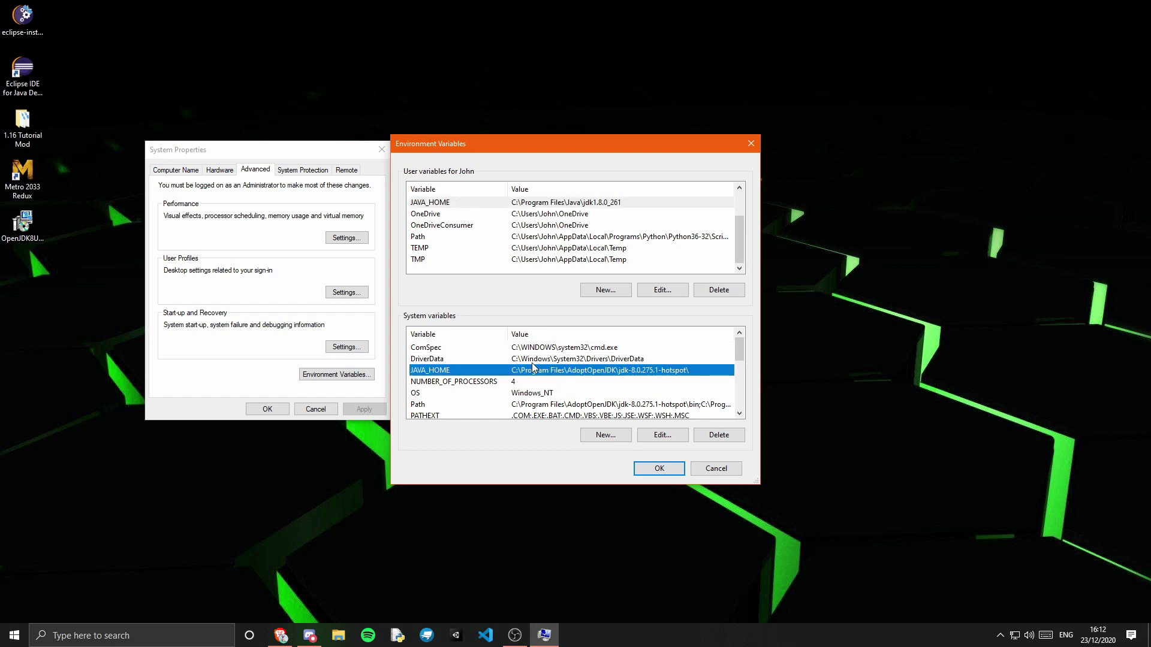
Review the system Path entries for the jdk-8.0.275.1-hotspot folder, then confirm
{"action": "left_click", "coordinate": [623, 406]}
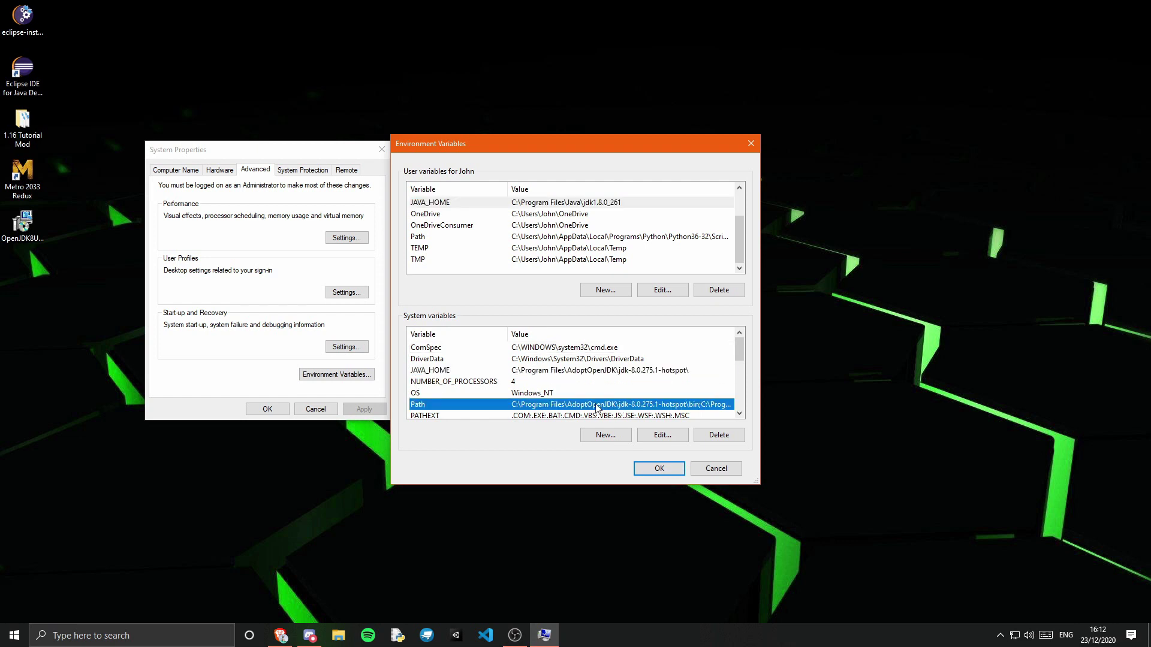
{"action": "left_click", "coordinate": [678, 436]}
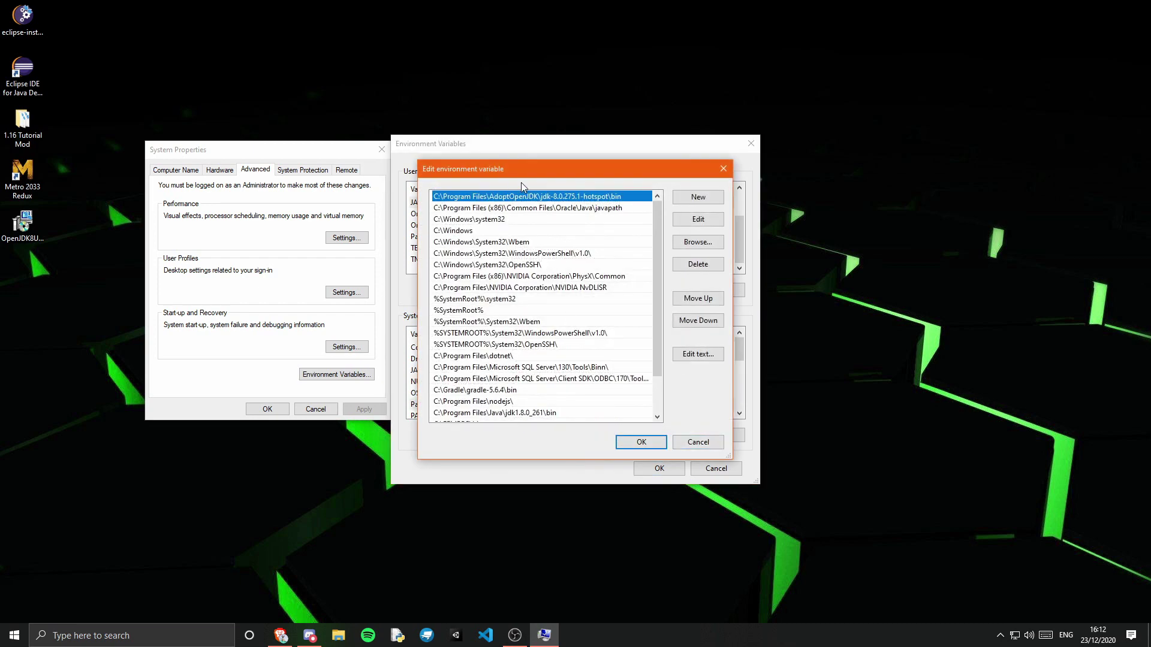
{"action": "scroll", "coordinate": [570, 216], "scroll_direction": "down", "scroll_amount": 2}
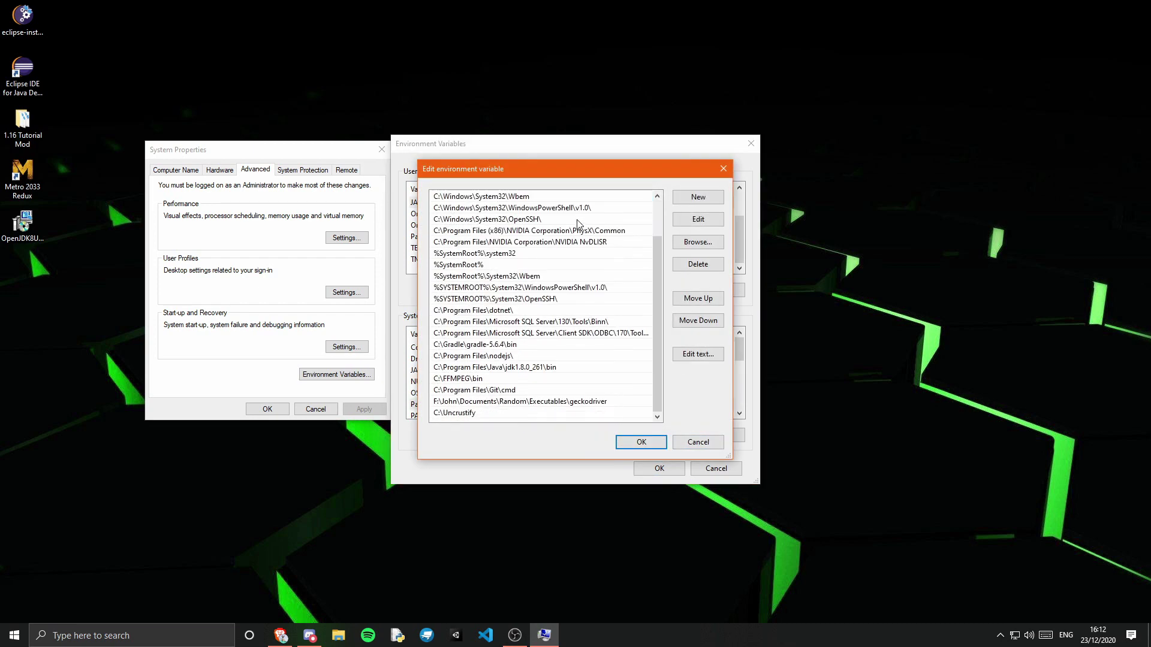
{"action": "left_click", "coordinate": [642, 443]}
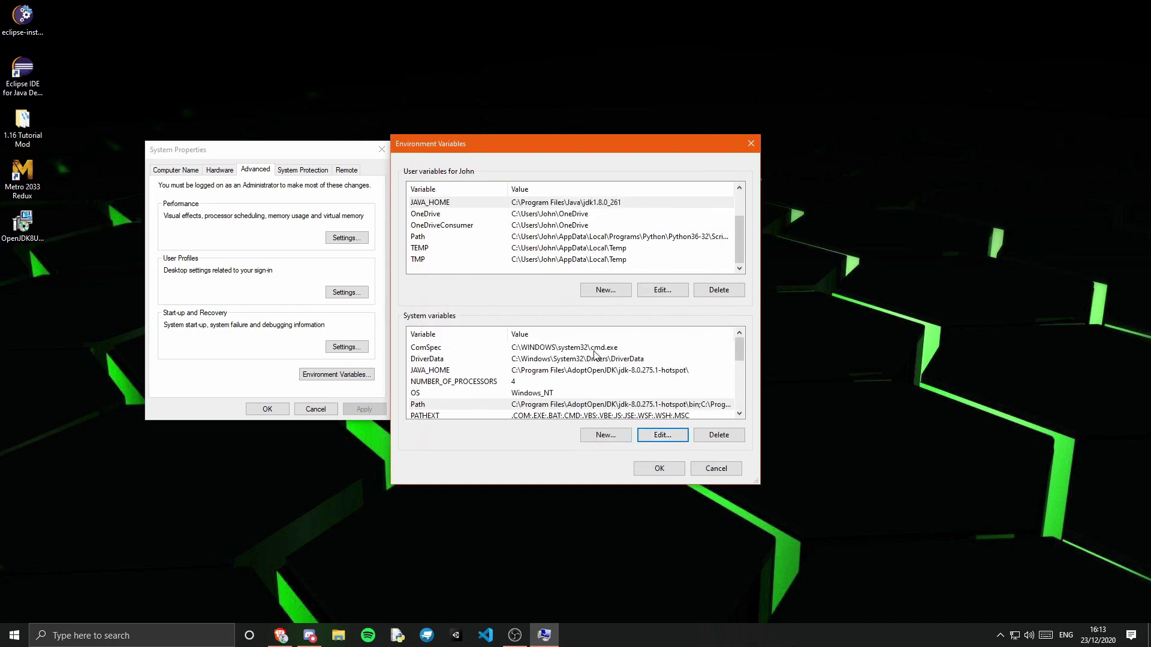
{"action": "scroll", "coordinate": [595, 352], "scroll_direction": "down", "scroll_amount": 3}
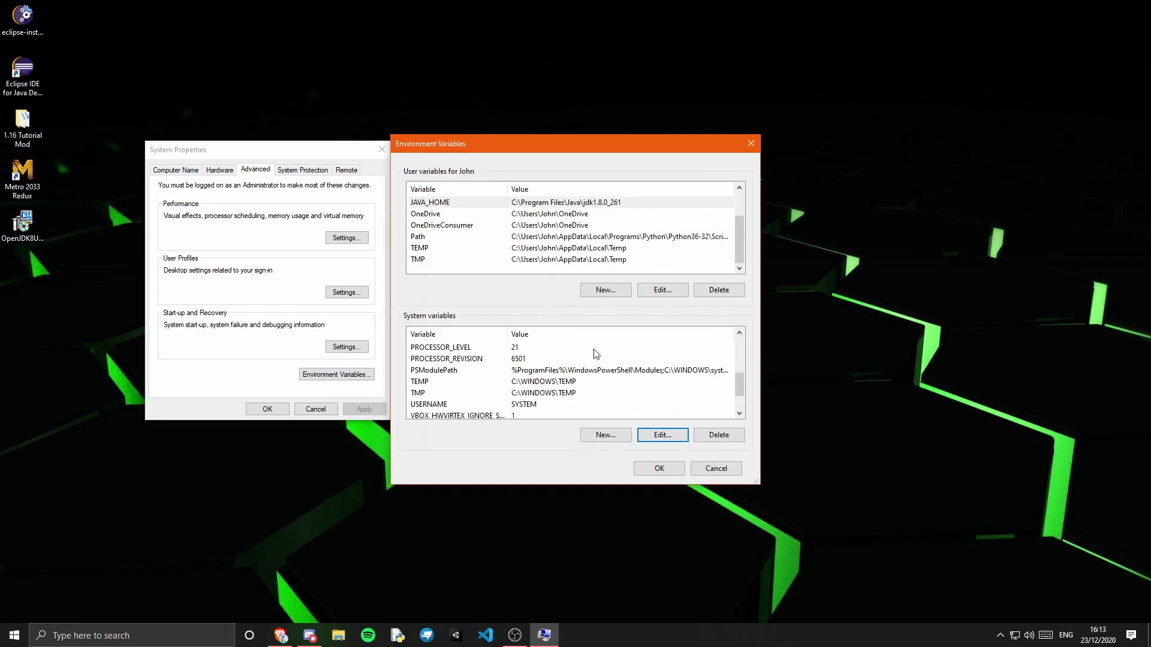
{"action": "scroll", "coordinate": [595, 353], "scroll_direction": "down", "scroll_amount": 1}
{"action": "scroll", "coordinate": [595, 354], "scroll_direction": "up", "scroll_amount": 3}
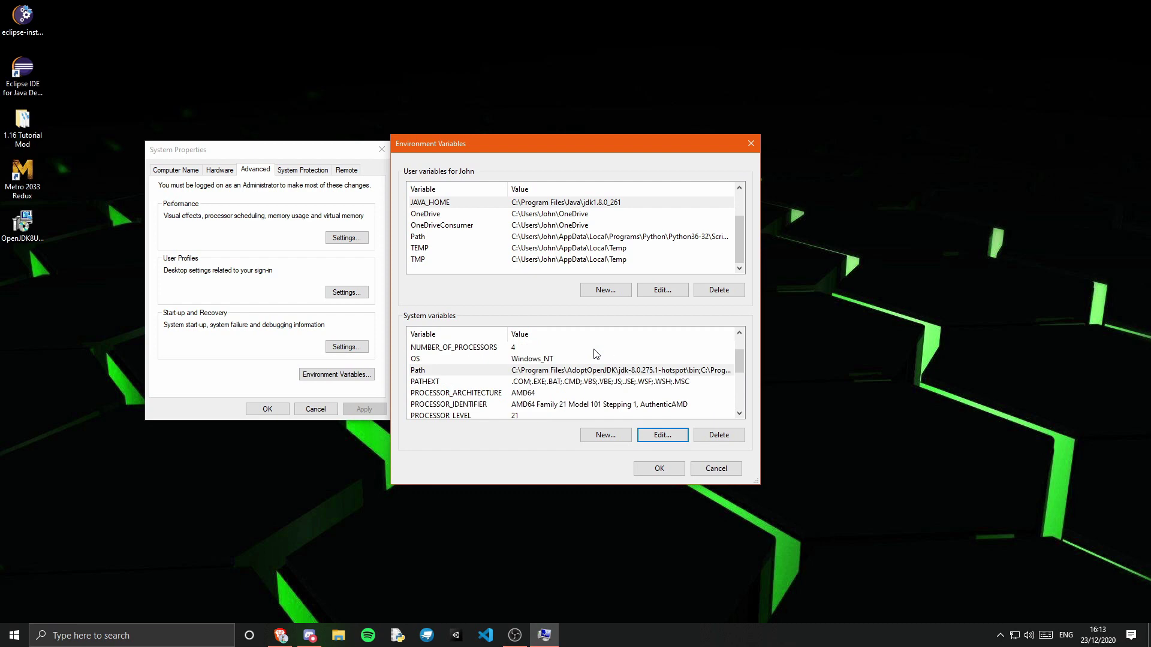
{"action": "scroll", "coordinate": [595, 354], "scroll_direction": "up", "scroll_amount": 1}
Close System Properties and open Command Prompt from a Windows search for 'c'
{"action": "left_click", "coordinate": [751, 144]}
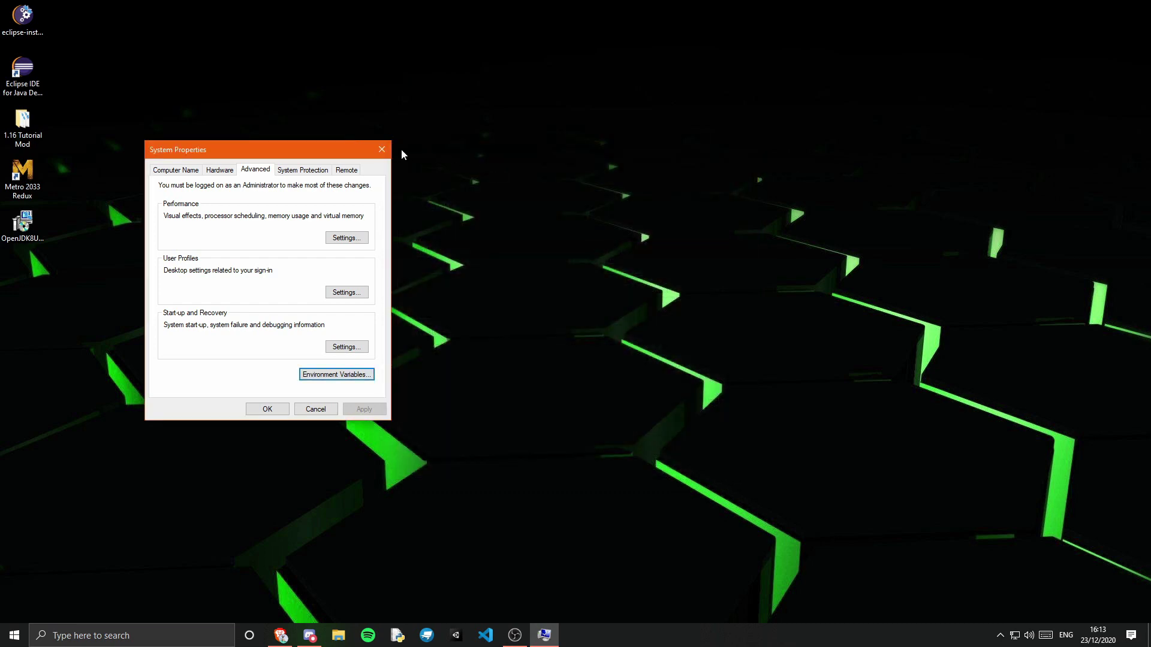
{"action": "left_click", "coordinate": [382, 149]}
{"action": "left_click", "coordinate": [120, 635]}
{"action": "type", "text": "c"}
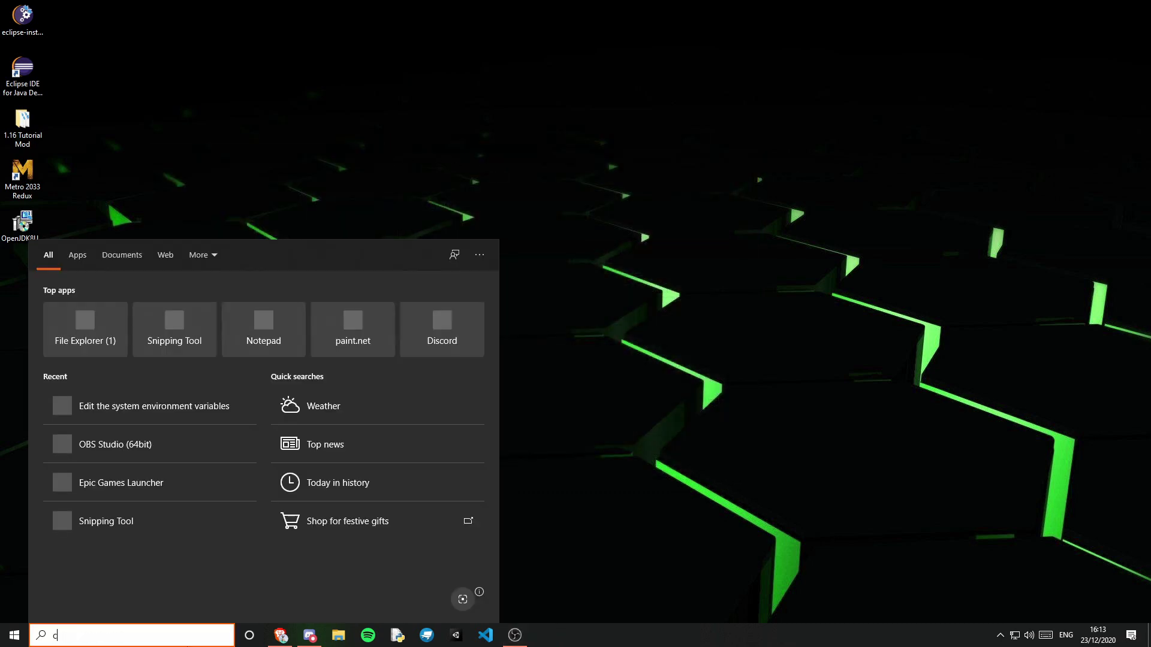
{"action": "key", "text": "Return"}
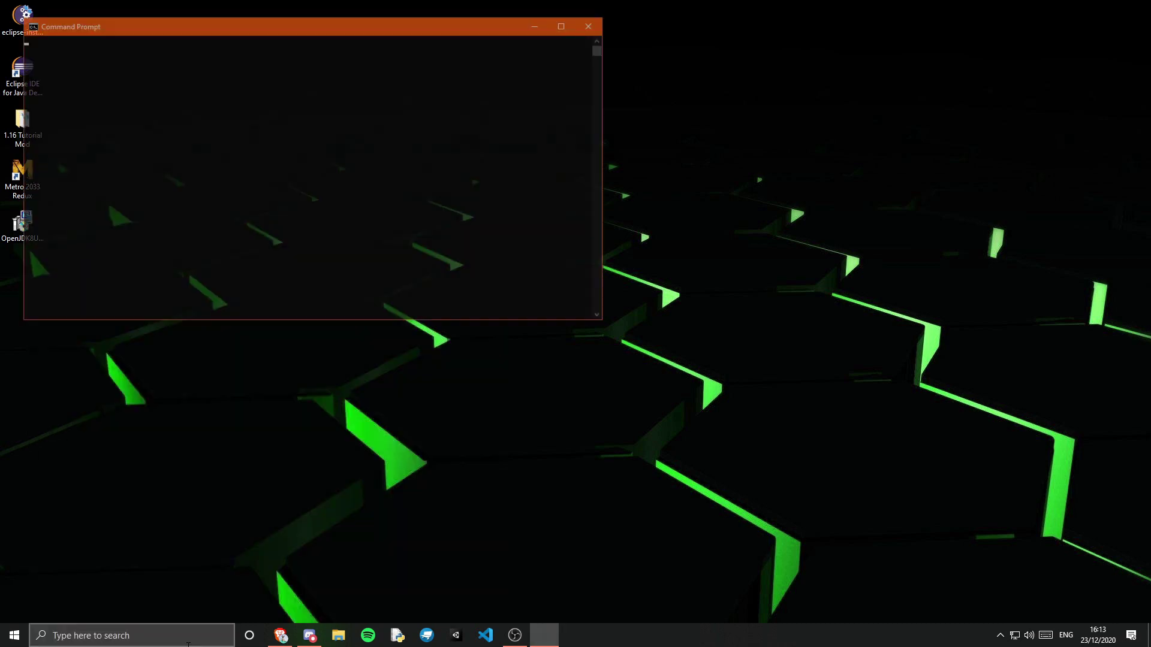